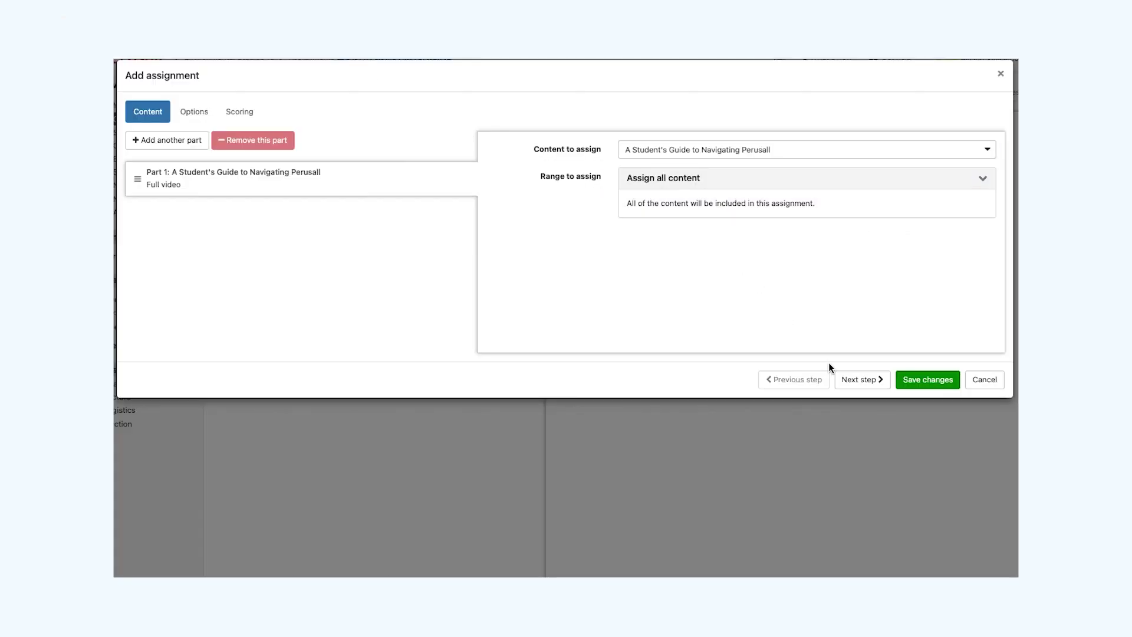
Name the assignment 'Assignment 1: Navigating Perusall', set its February 13, 2023 deadline, and save it.
{"action": "left_click", "coordinate": [194, 112]}
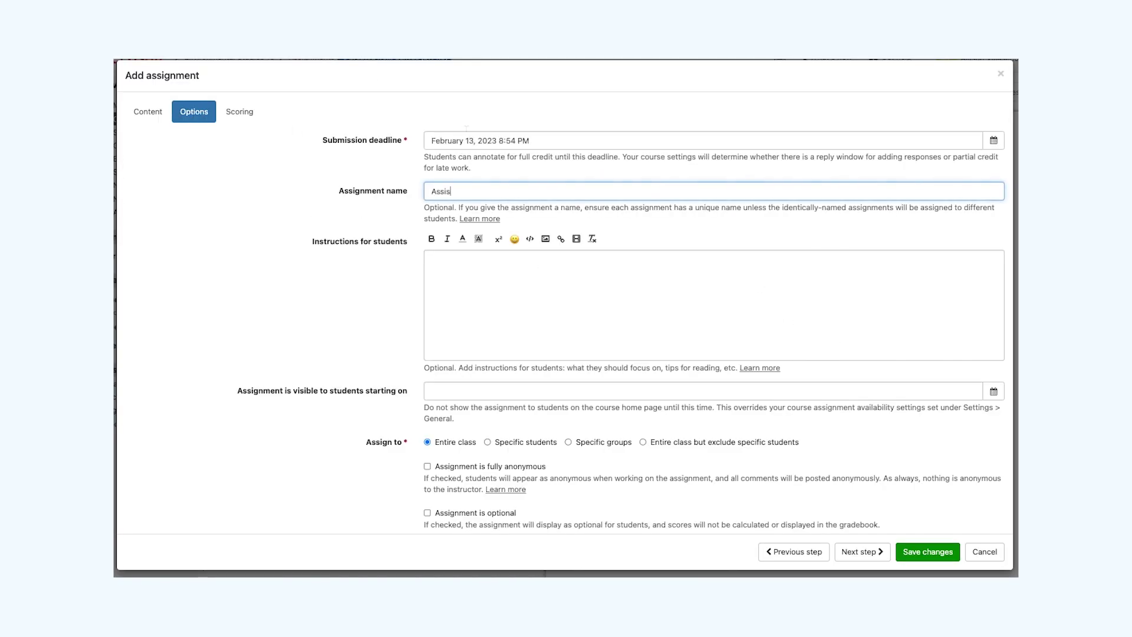
{"action": "type", "text": "ignment 1: Navigating Perusall"}
{"action": "left_click", "coordinate": [927, 552]}
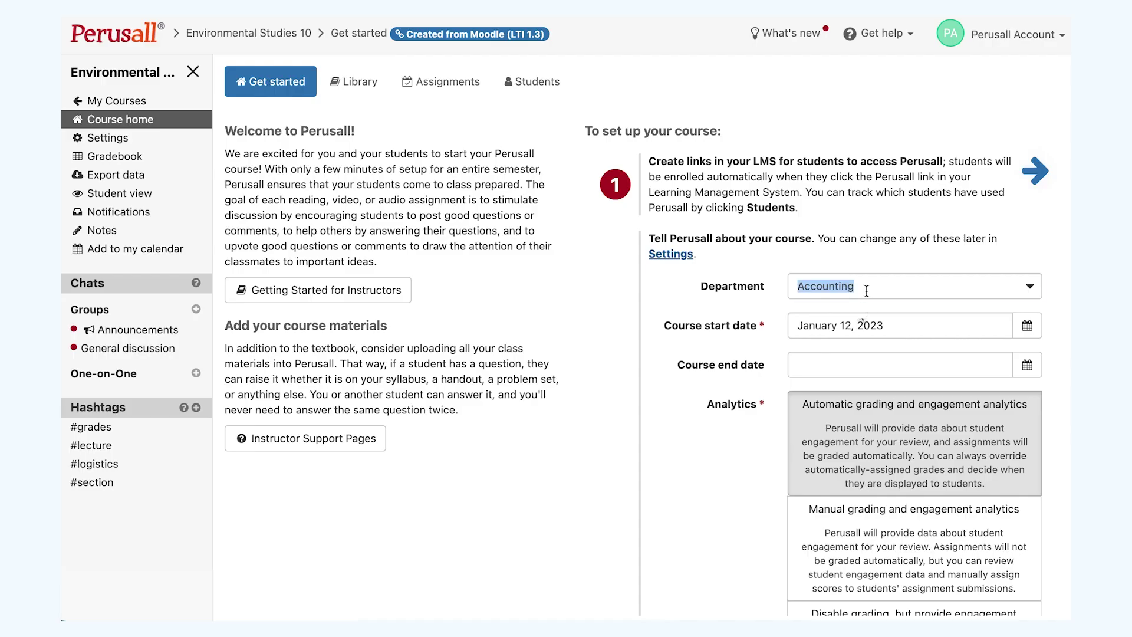
Keep Accounting as the course department and review the remaining course detail fields.
{"action": "left_click", "coordinate": [865, 289]}
{"action": "left_click", "coordinate": [759, 310]}
{"action": "scroll", "coordinate": [962, 365], "scroll_direction": "down", "scroll_amount": 2}
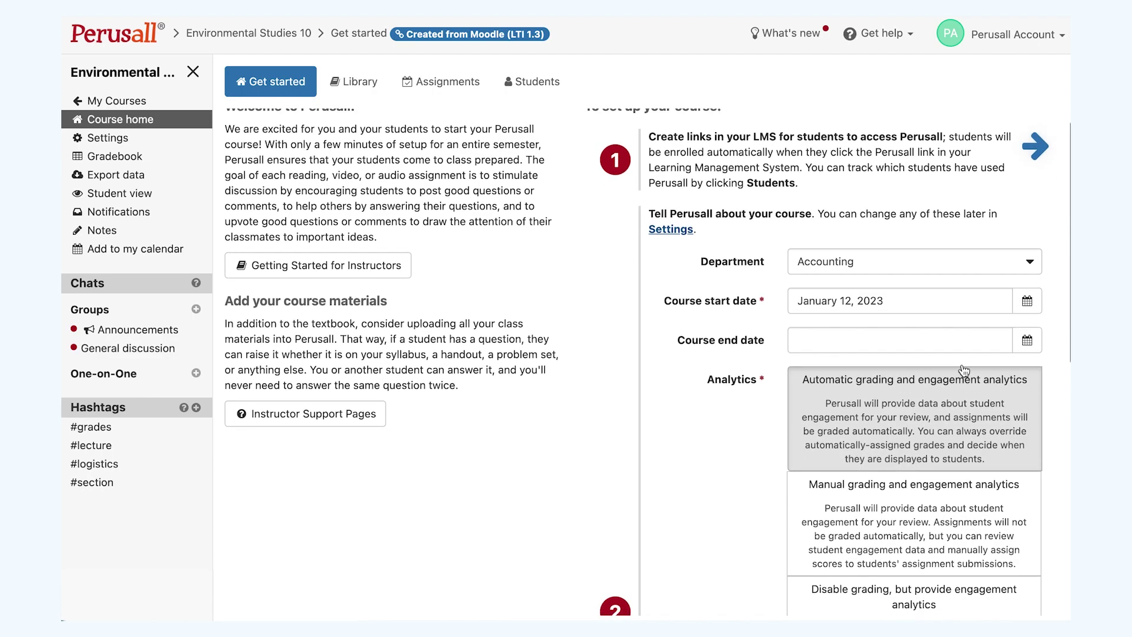
{"action": "scroll", "coordinate": [964, 371], "scroll_direction": "down", "scroll_amount": 4}
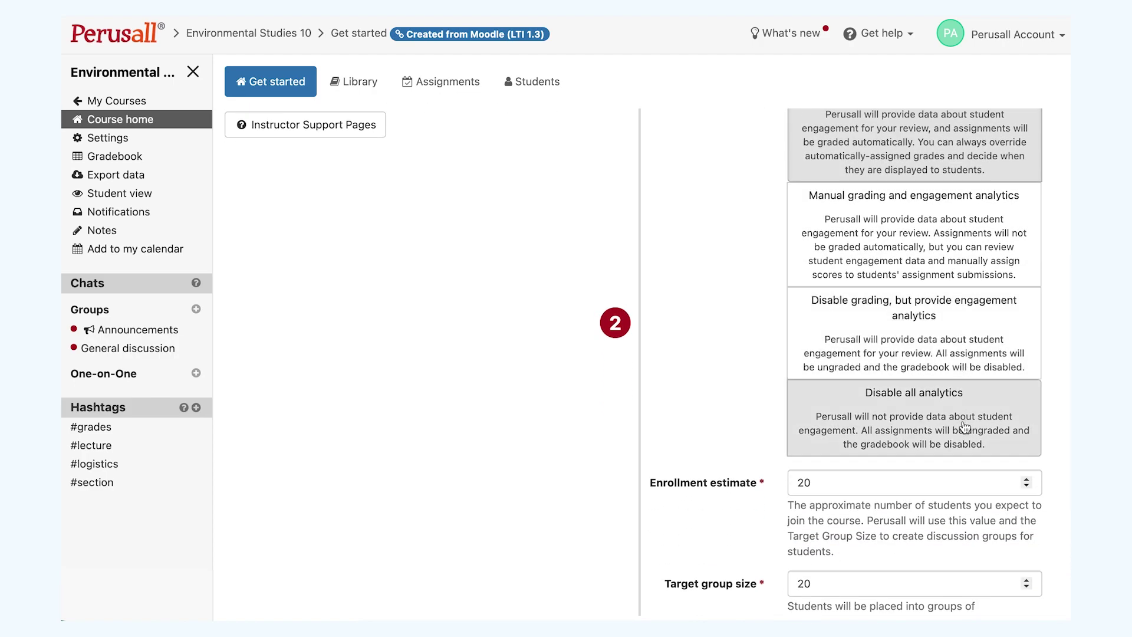
{"action": "scroll", "coordinate": [964, 423], "scroll_direction": "down", "scroll_amount": 4}
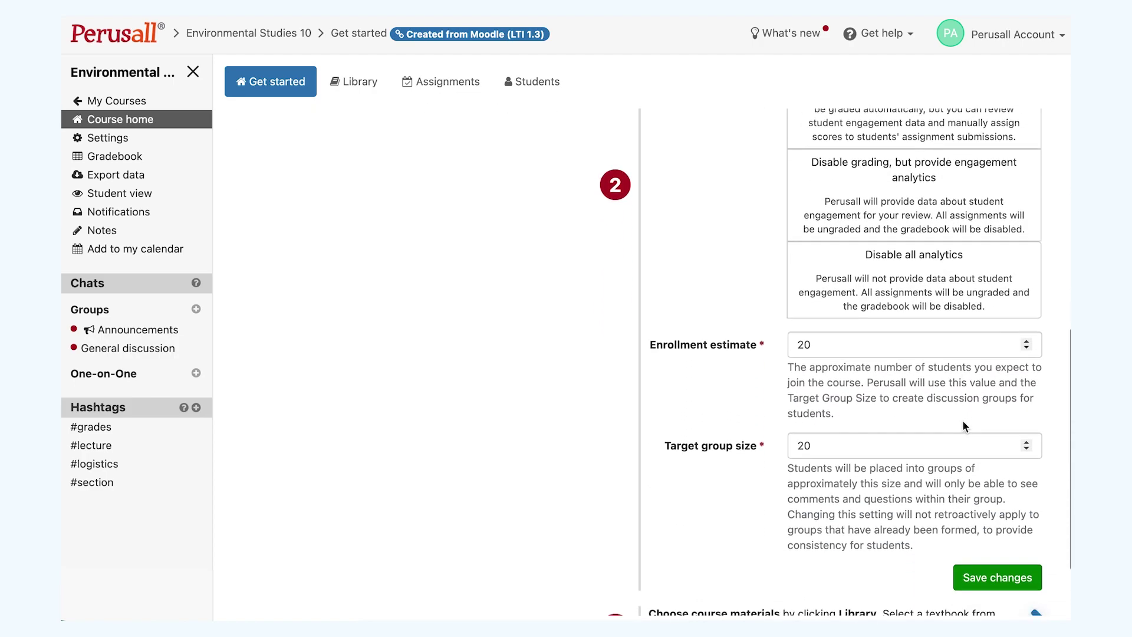
{"action": "scroll", "coordinate": [964, 421], "scroll_direction": "down", "scroll_amount": 1}
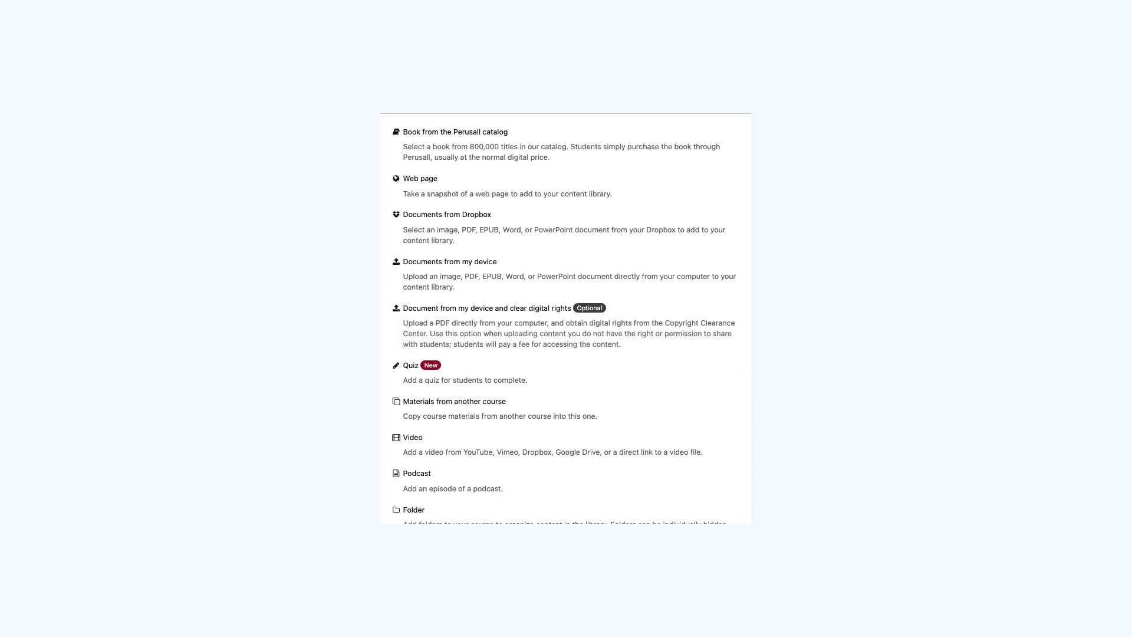
Scroll through the library's Add content list to see every content type.
{"action": "scroll", "coordinate": [741, 363], "scroll_direction": "down", "scroll_amount": 3}
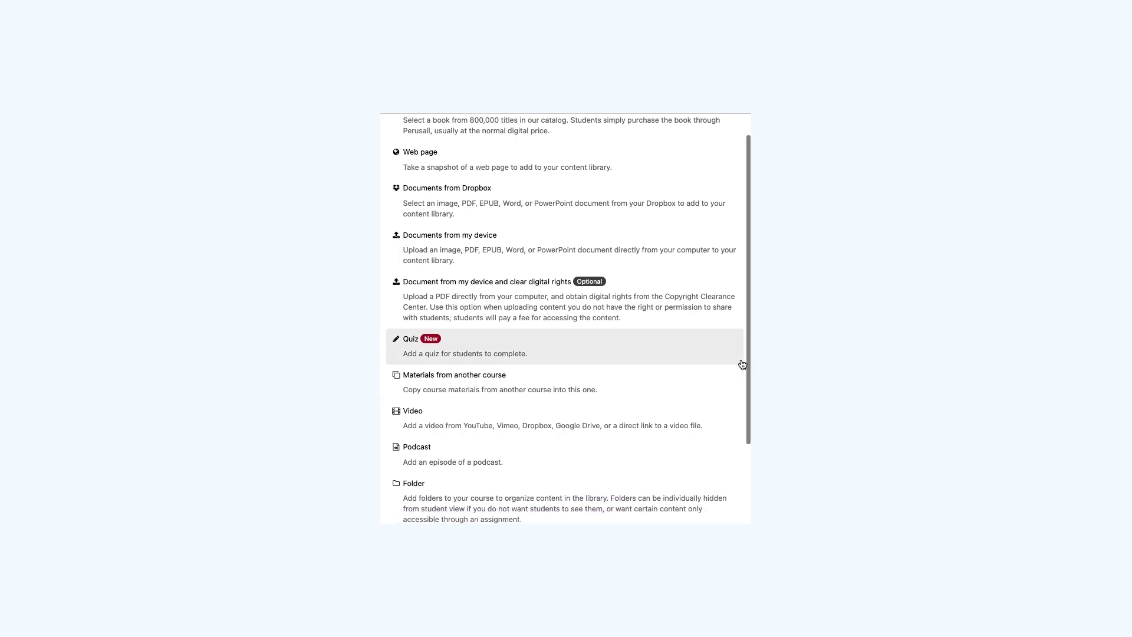
{"action": "scroll", "coordinate": [742, 364], "scroll_direction": "down", "scroll_amount": 2}
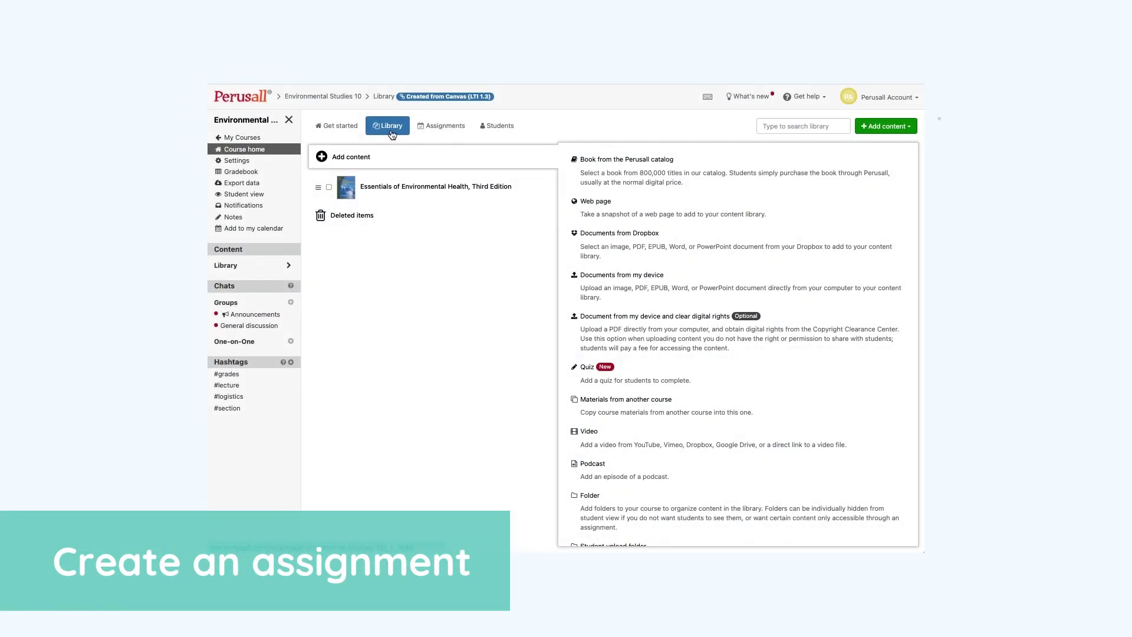
Create a new assignment with Part 1 covering all of Essentials of Environmental Health, Third Edition.
{"action": "left_click", "coordinate": [432, 132]}
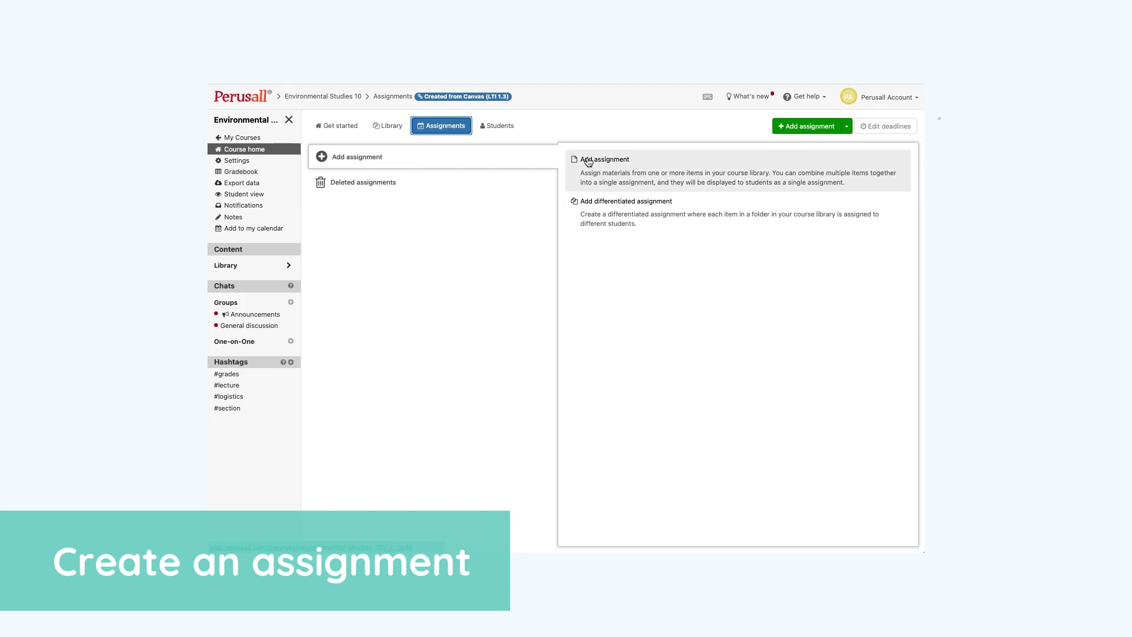
{"action": "left_click", "coordinate": [636, 169]}
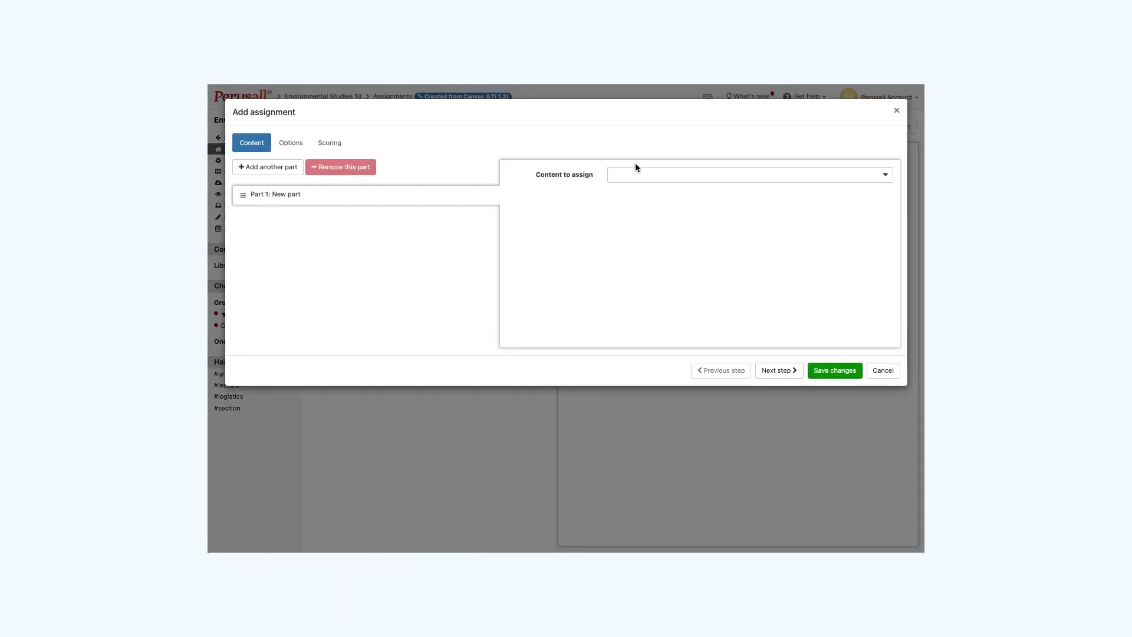
{"action": "left_click", "coordinate": [639, 173]}
{"action": "left_click", "coordinate": [656, 204]}
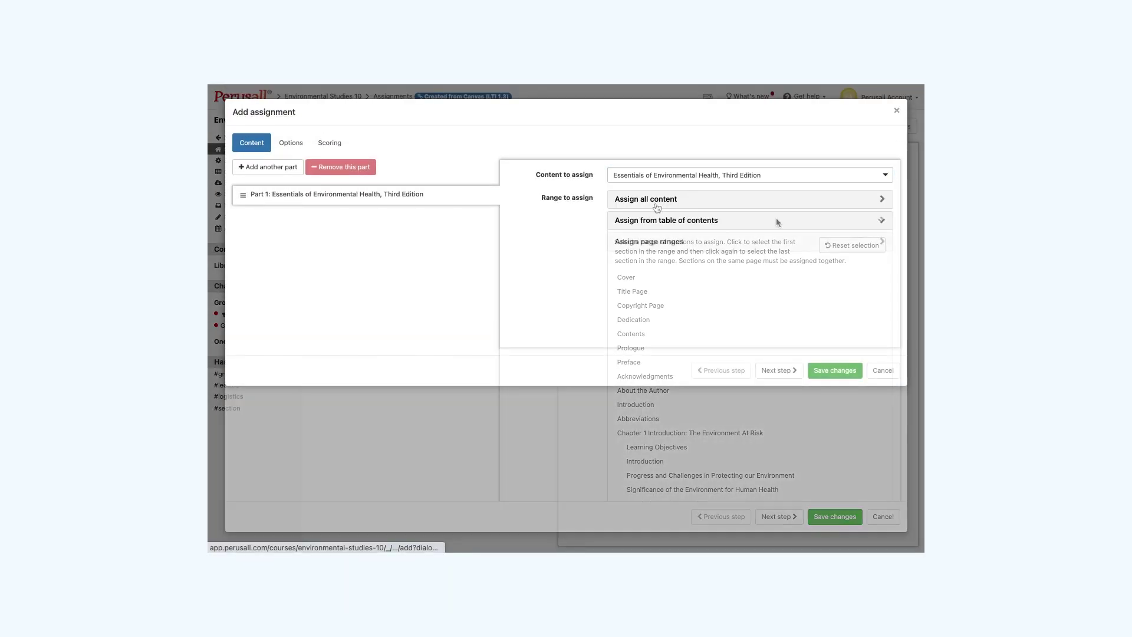
{"action": "left_click", "coordinate": [884, 204]}
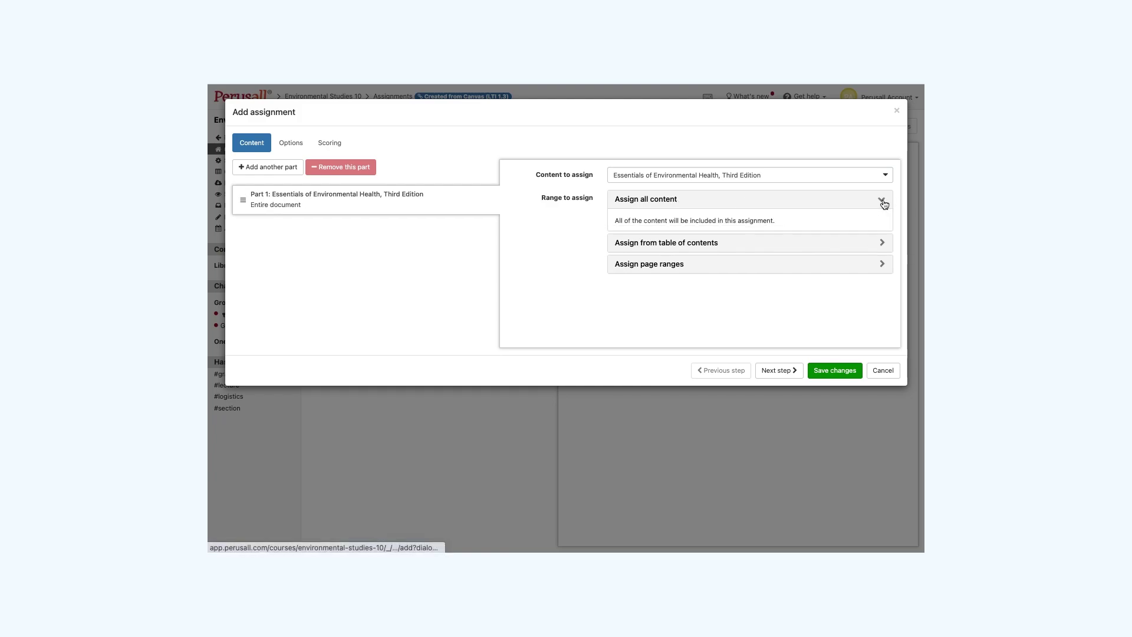
{"action": "left_click", "coordinate": [882, 265]}
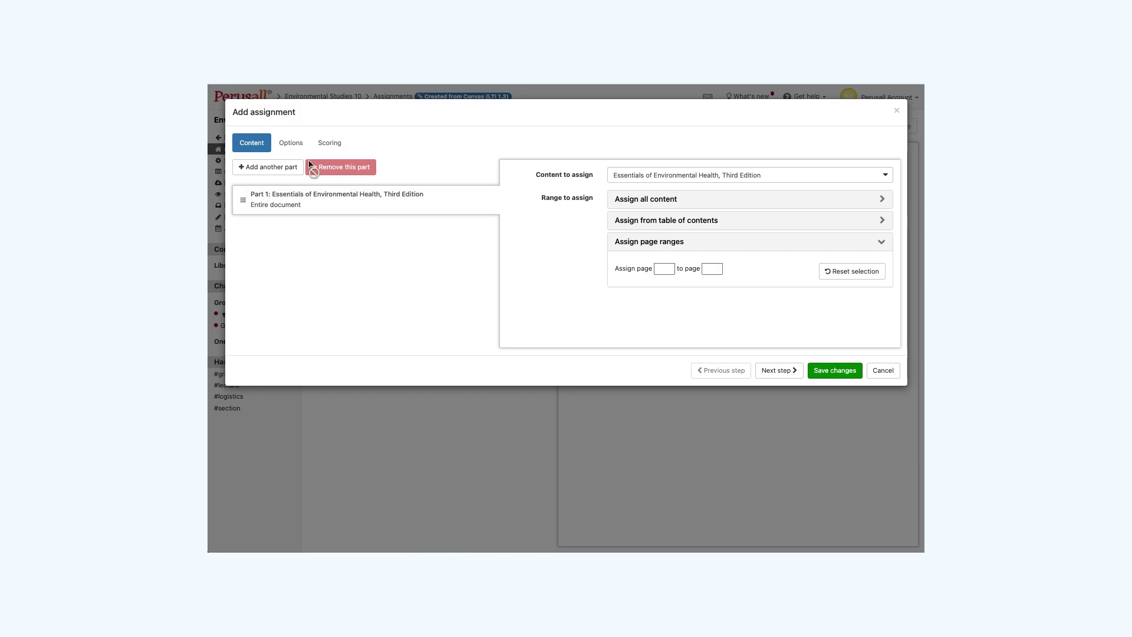
Set the deadline to February 13, 2023 at 9:32 pm, choose custom scoring, and save Assignment 1.
{"action": "left_click", "coordinate": [292, 143]}
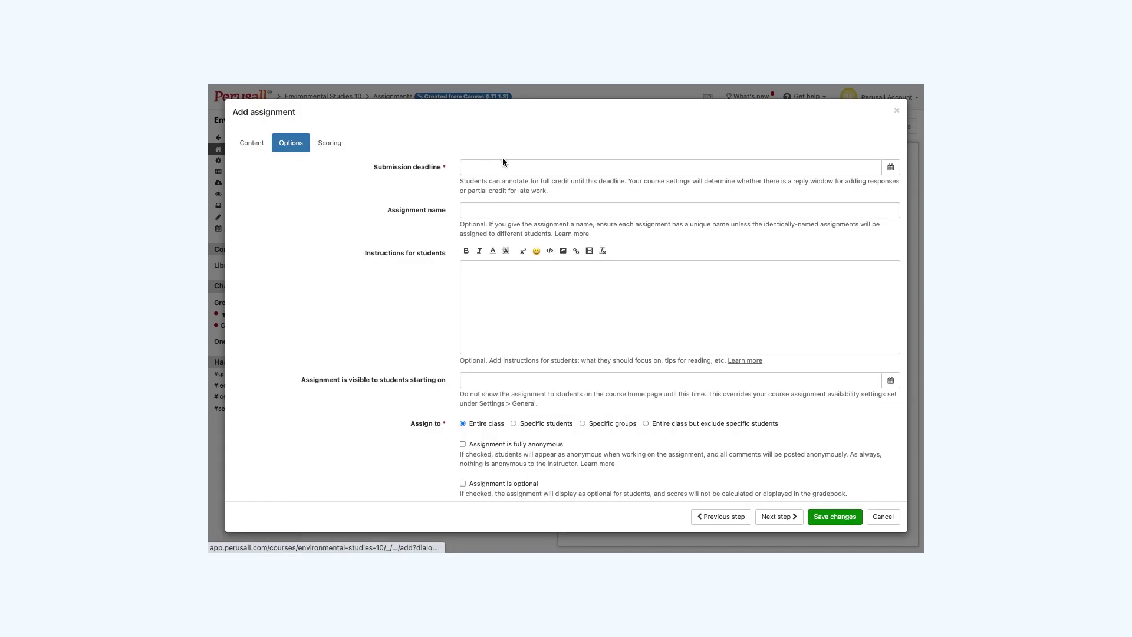
{"action": "left_click", "coordinate": [529, 166]}
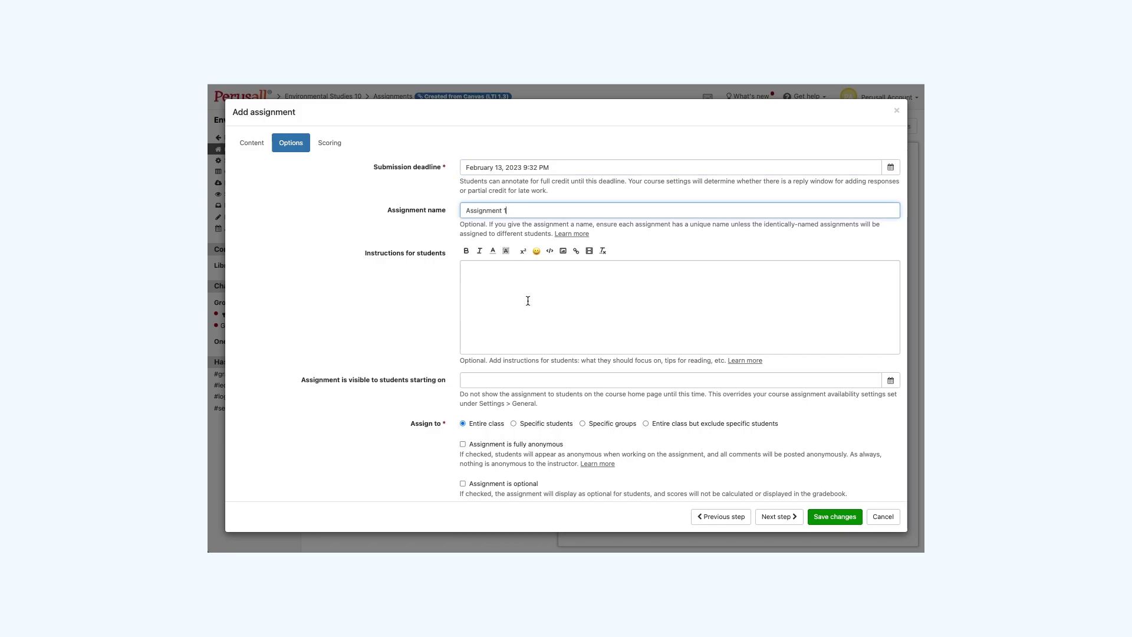
{"action": "left_click", "coordinate": [329, 143]}
{"action": "left_click", "coordinate": [464, 181]}
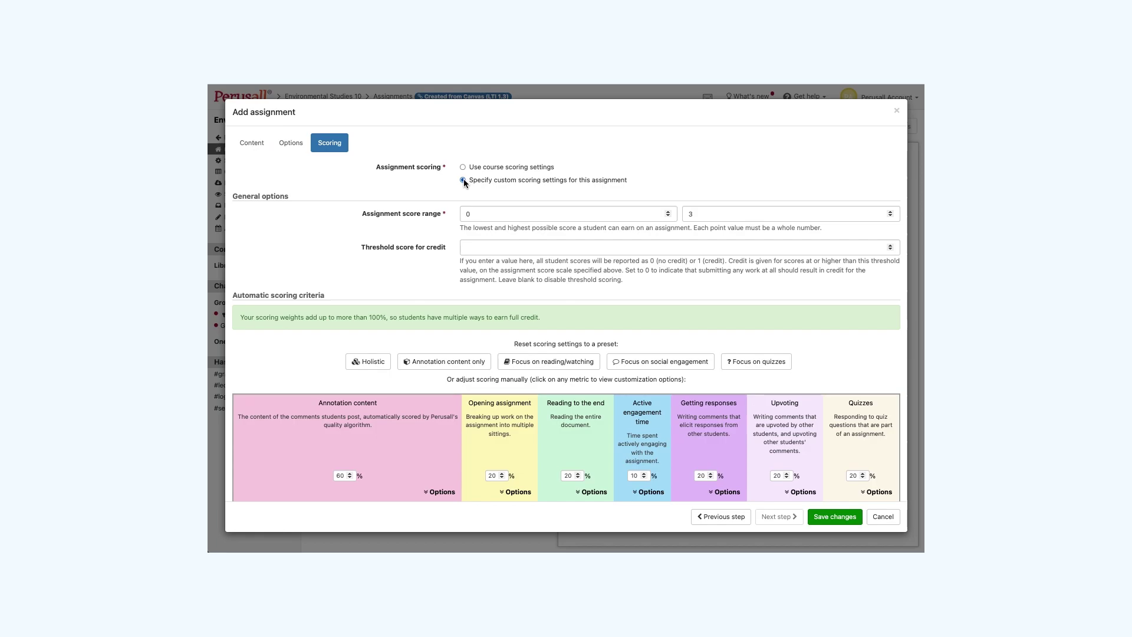
{"action": "left_click", "coordinate": [835, 518]}
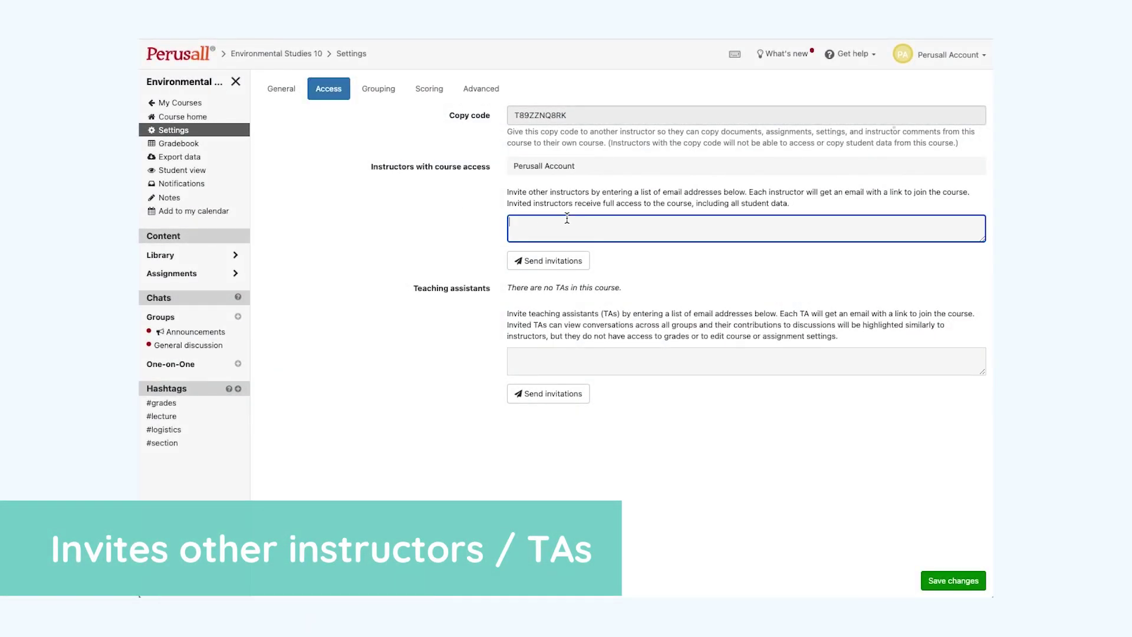
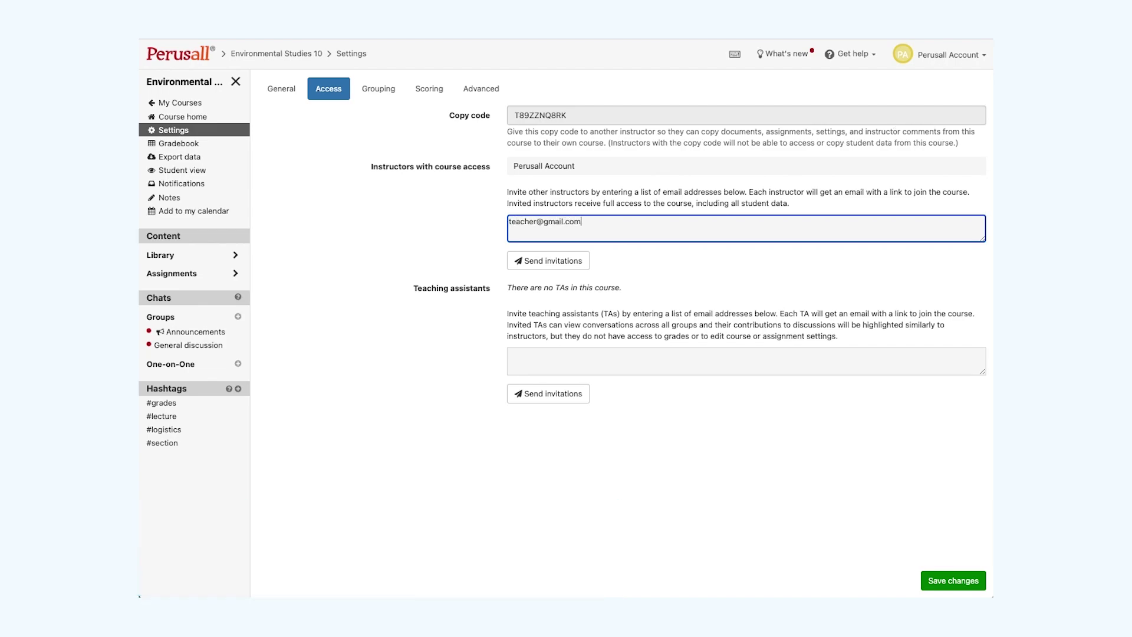
Enter the instructor's and the teaching assistant's e-mail addresses in the invite boxes.
{"action": "left_click", "coordinate": [553, 363]}
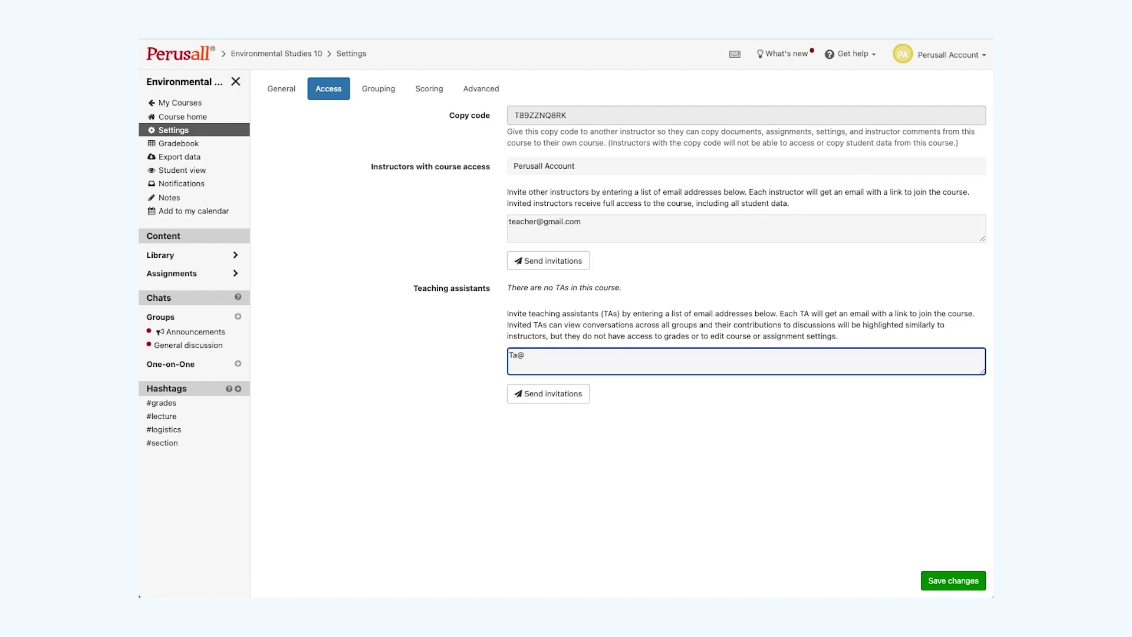
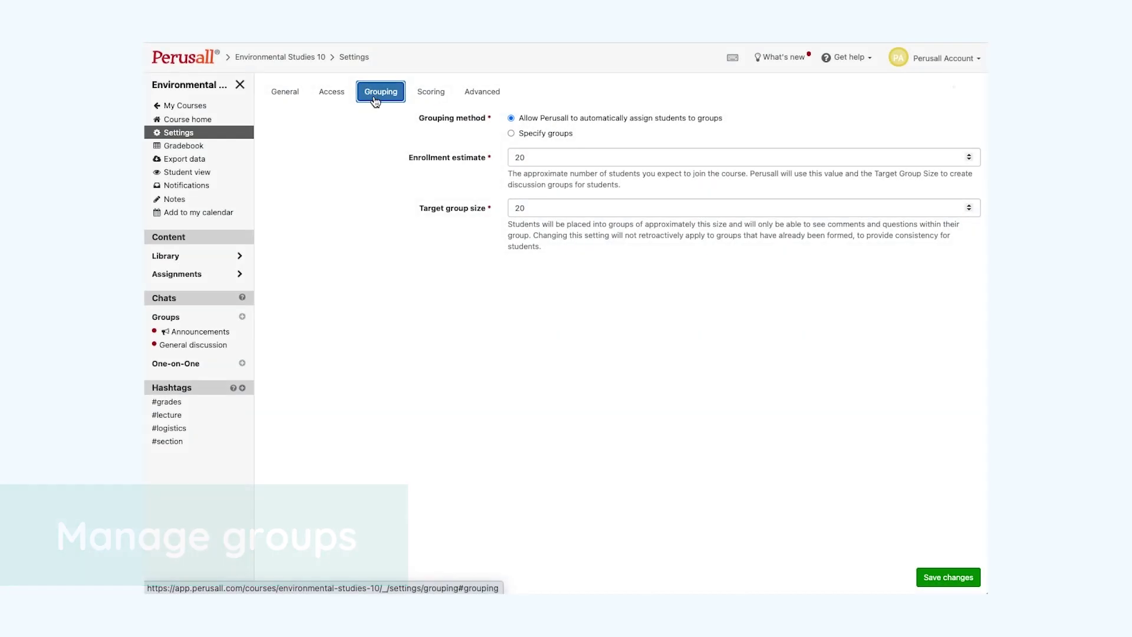
Switch the course grouping method to Specify groups.
{"action": "left_click", "coordinate": [510, 133]}
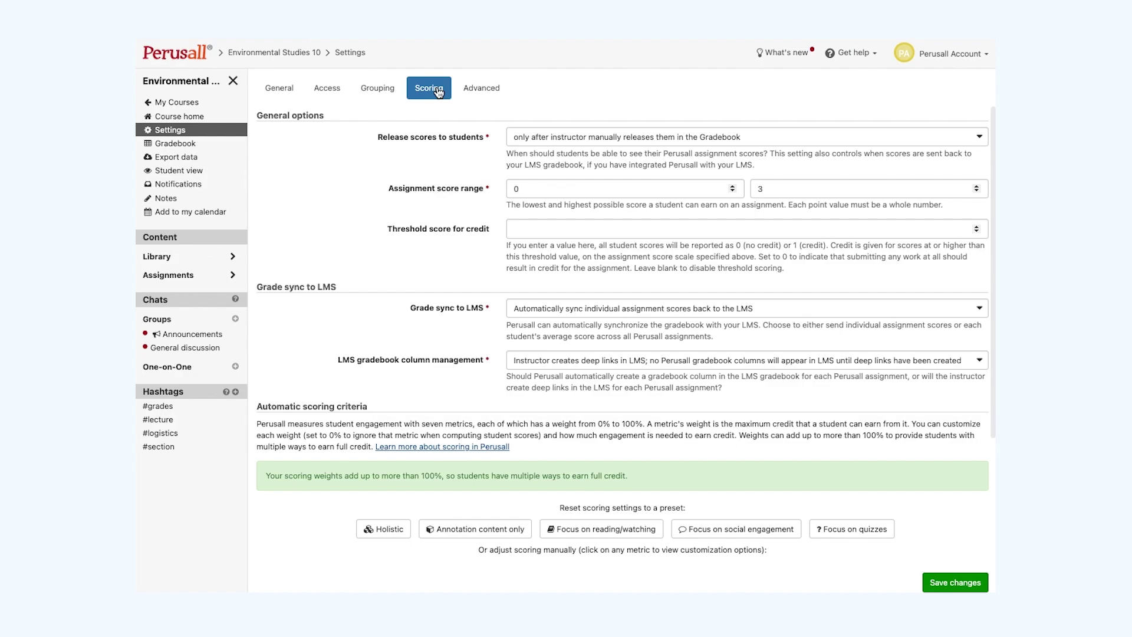
Apply the social engagement and quizzes scoring presets, then expand the Annotation content options.
{"action": "left_click", "coordinate": [438, 92]}
{"action": "scroll", "coordinate": [354, 274], "scroll_direction": "down", "scroll_amount": 3}
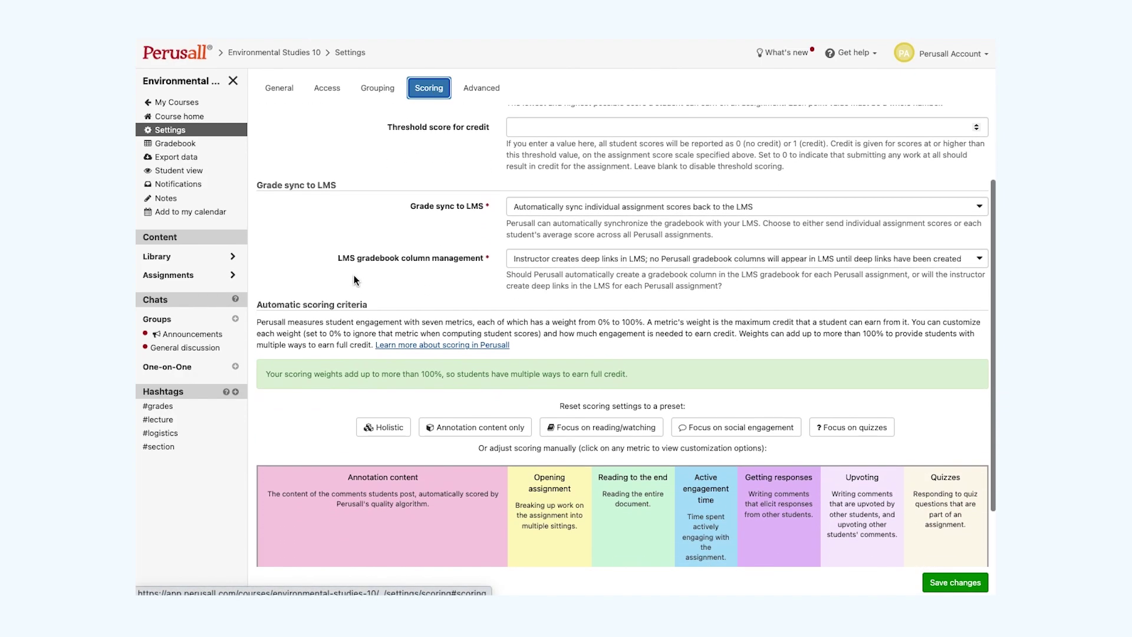
{"action": "scroll", "coordinate": [354, 280], "scroll_direction": "down", "scroll_amount": 2}
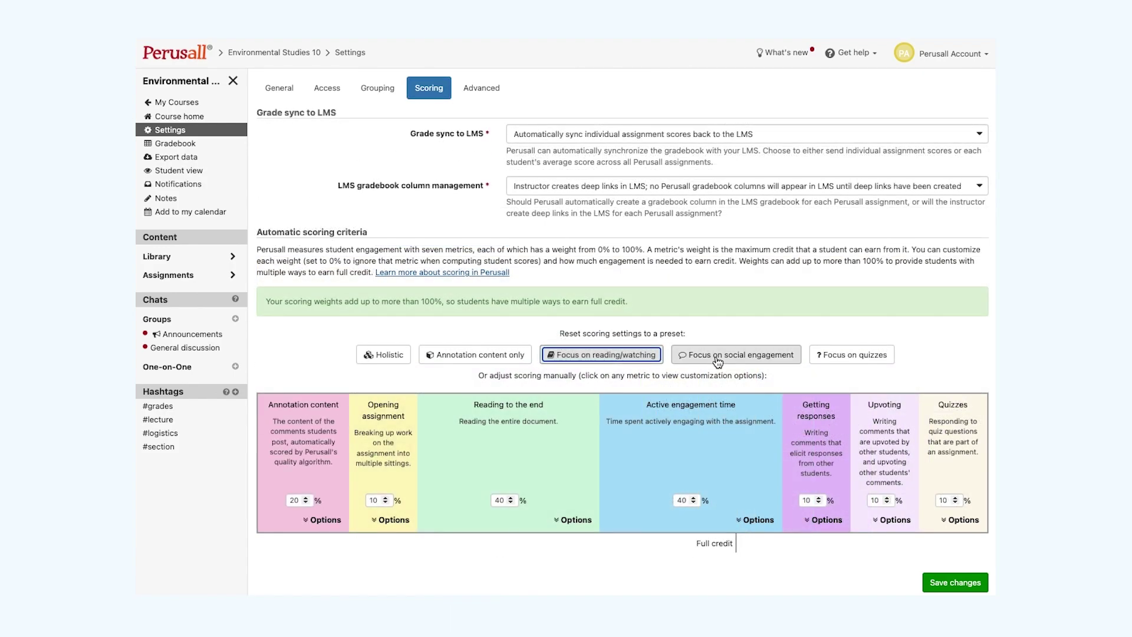
{"action": "left_click", "coordinate": [718, 355]}
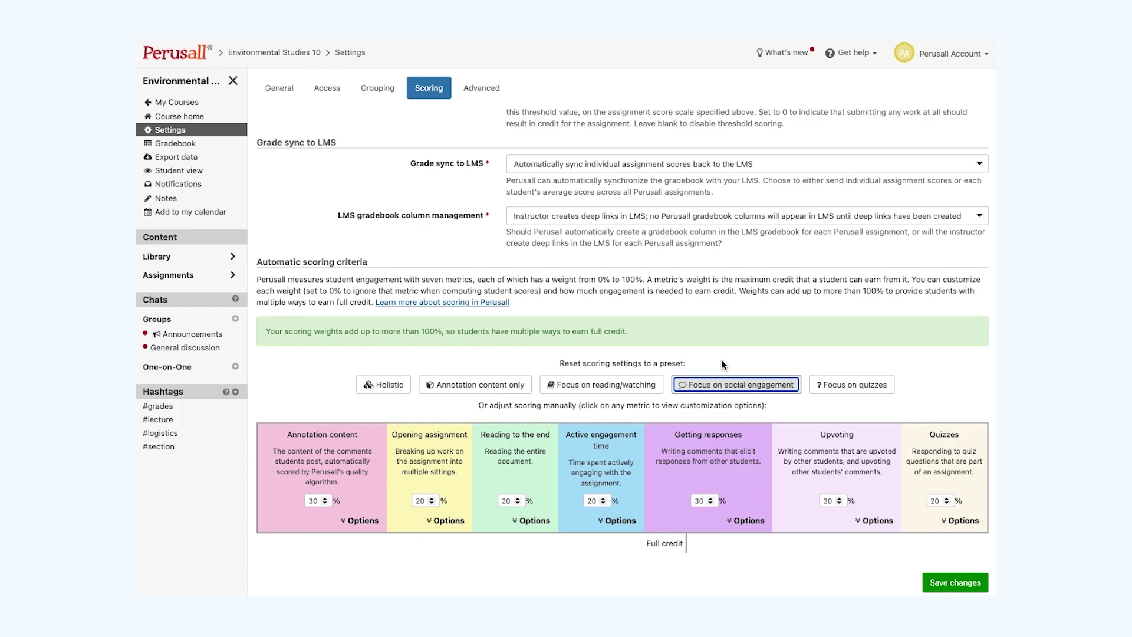
{"action": "left_click", "coordinate": [836, 386]}
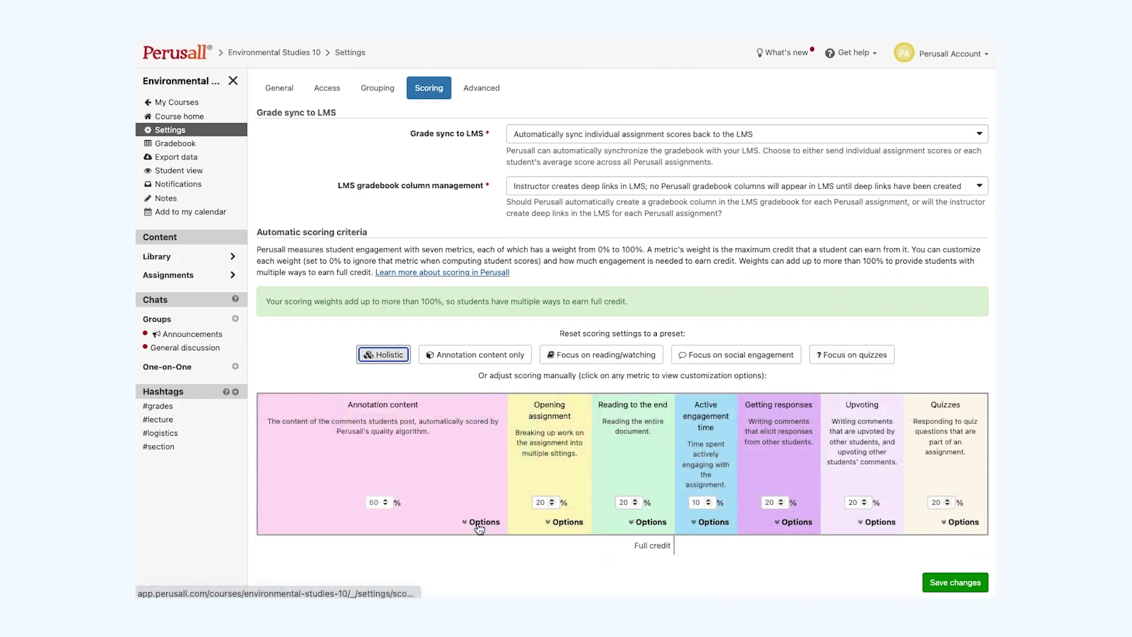
{"action": "left_click", "coordinate": [478, 522]}
{"action": "scroll", "coordinate": [477, 522], "scroll_direction": "down", "scroll_amount": 5}
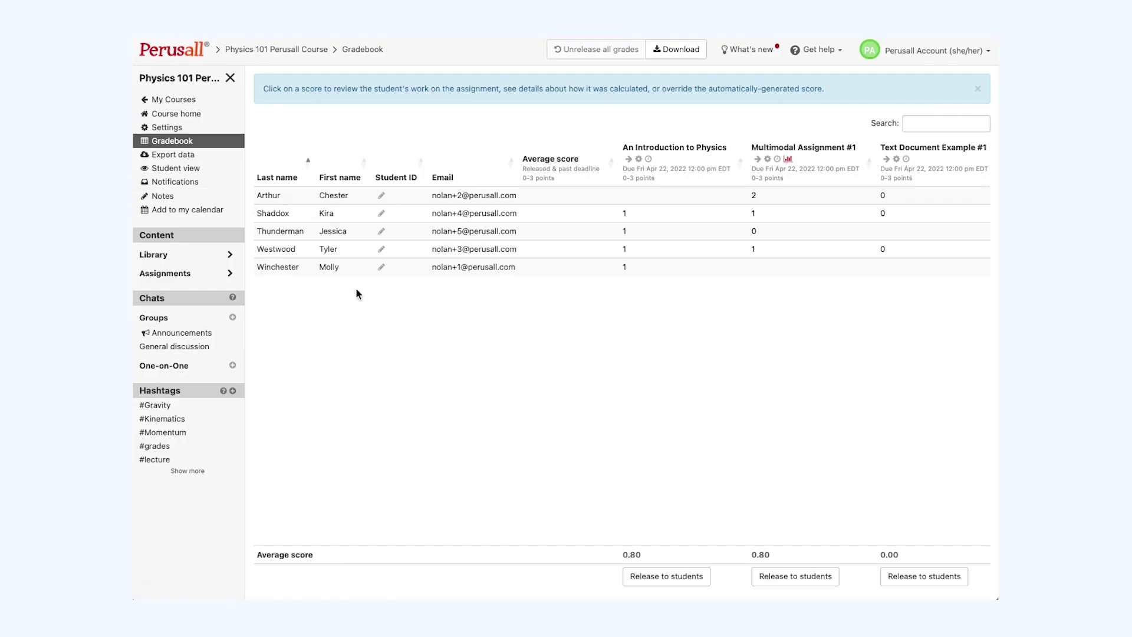
Open a student's An Introduction to Physics score breakdown and start a comment on their work.
{"action": "left_click", "coordinate": [636, 219]}
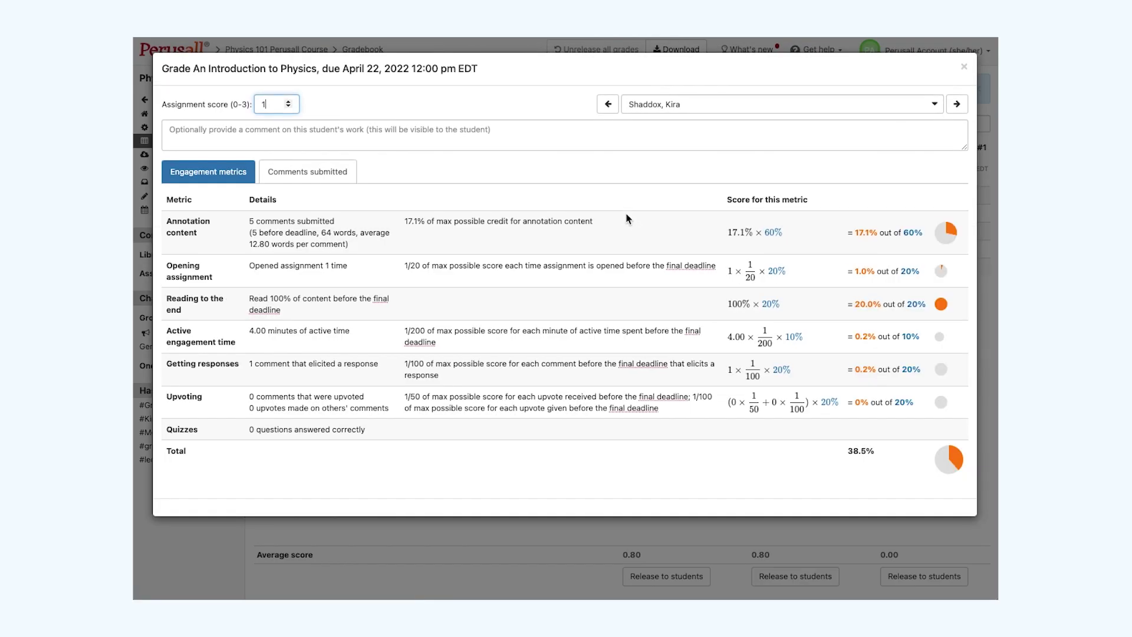
{"action": "left_click", "coordinate": [628, 219]}
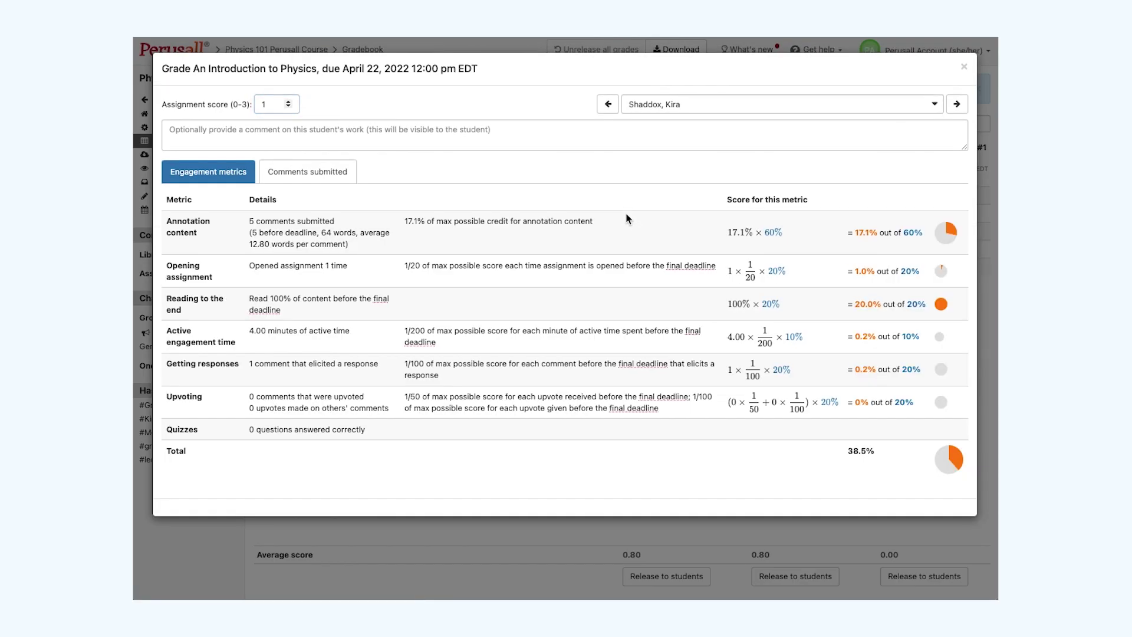
{"action": "left_click", "coordinate": [361, 141]}
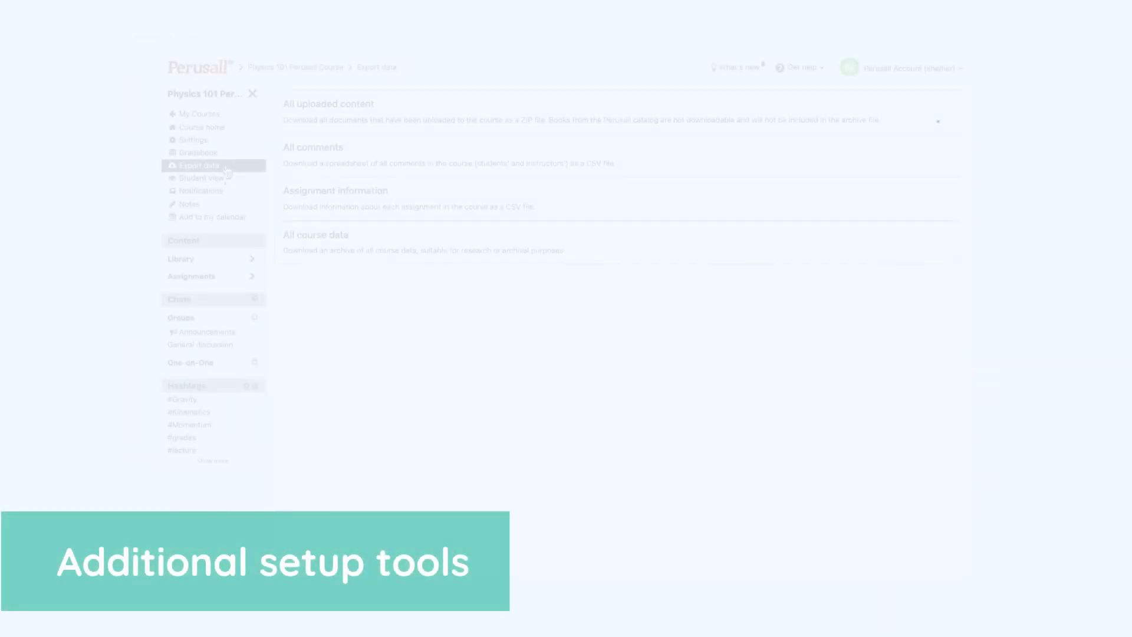
Start and cancel Student view, then browse Notifications, Notes and Add to my calendar.
{"action": "left_click", "coordinate": [229, 179]}
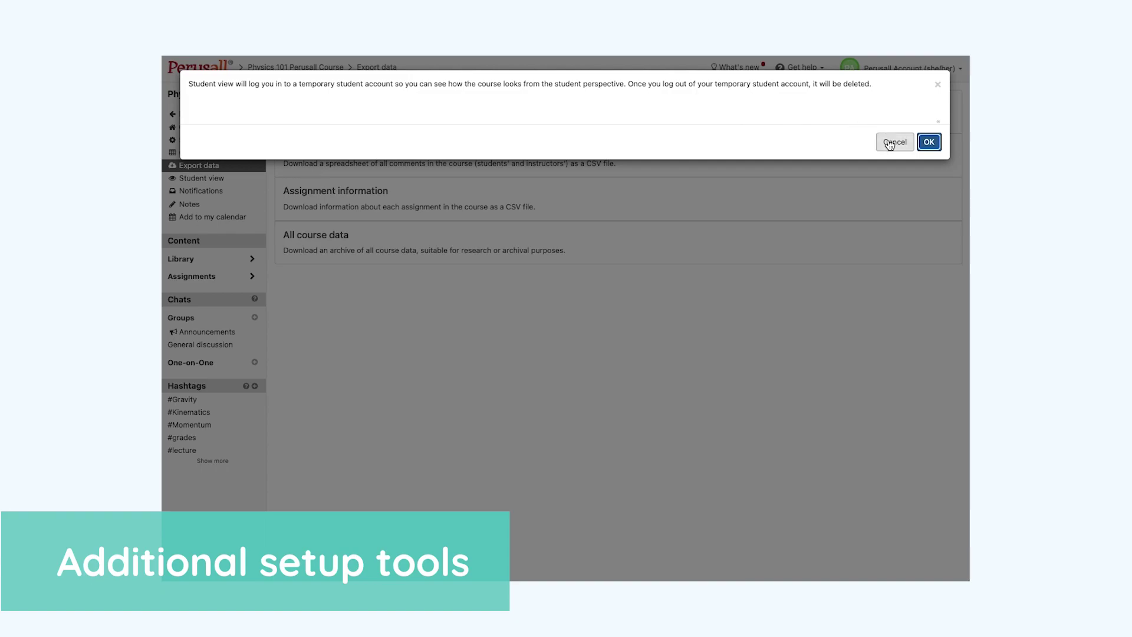
{"action": "left_click", "coordinate": [894, 142]}
{"action": "left_click", "coordinate": [236, 191]}
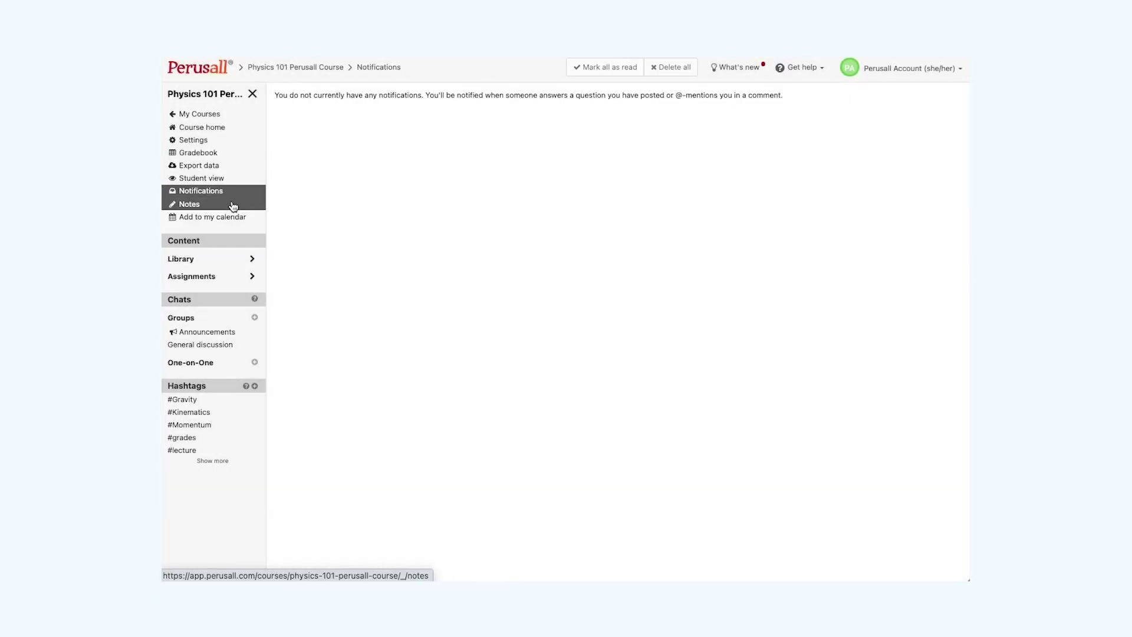
{"action": "left_click", "coordinate": [233, 206]}
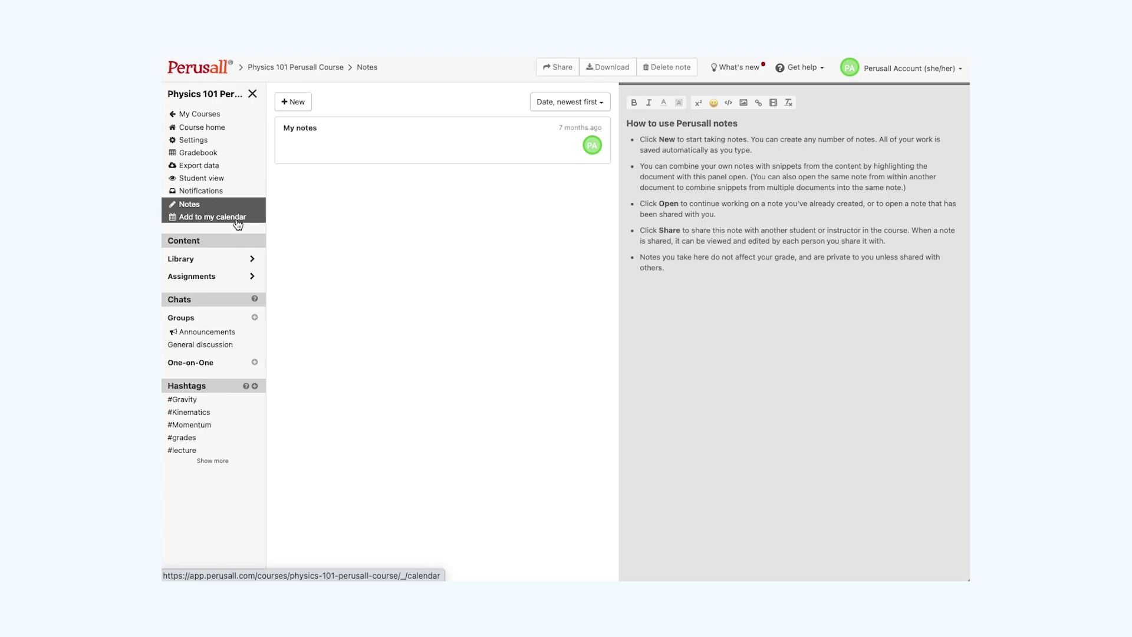
{"action": "left_click", "coordinate": [238, 219]}
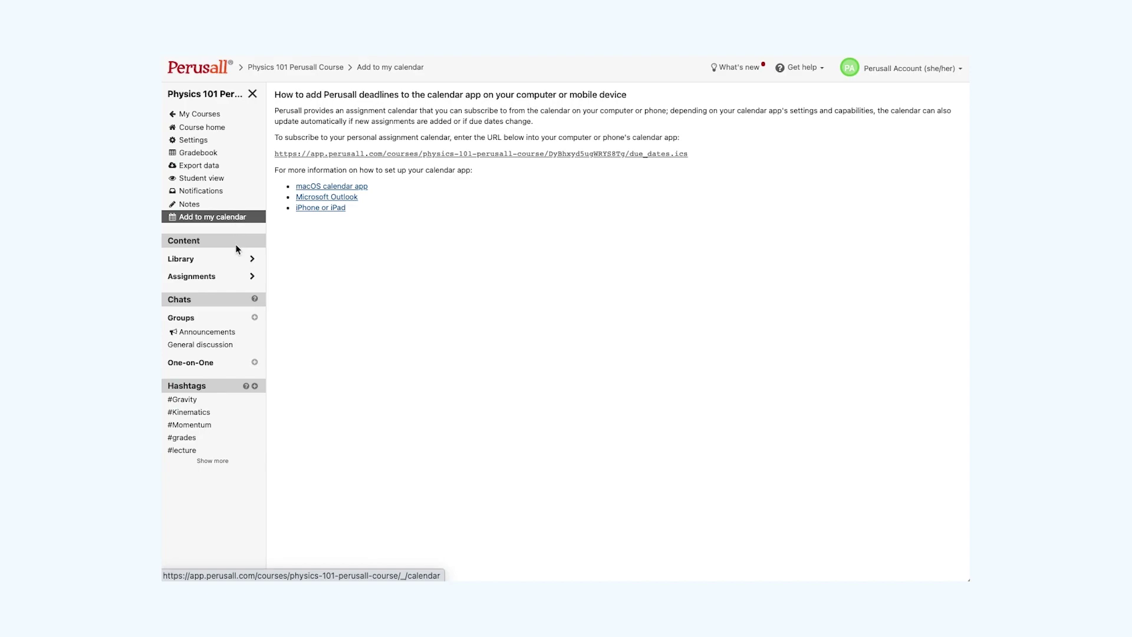
Browse the Announcements and General discussion chats, then the #grades and #Momentum hashtag comment pages.
{"action": "left_click", "coordinate": [215, 334]}
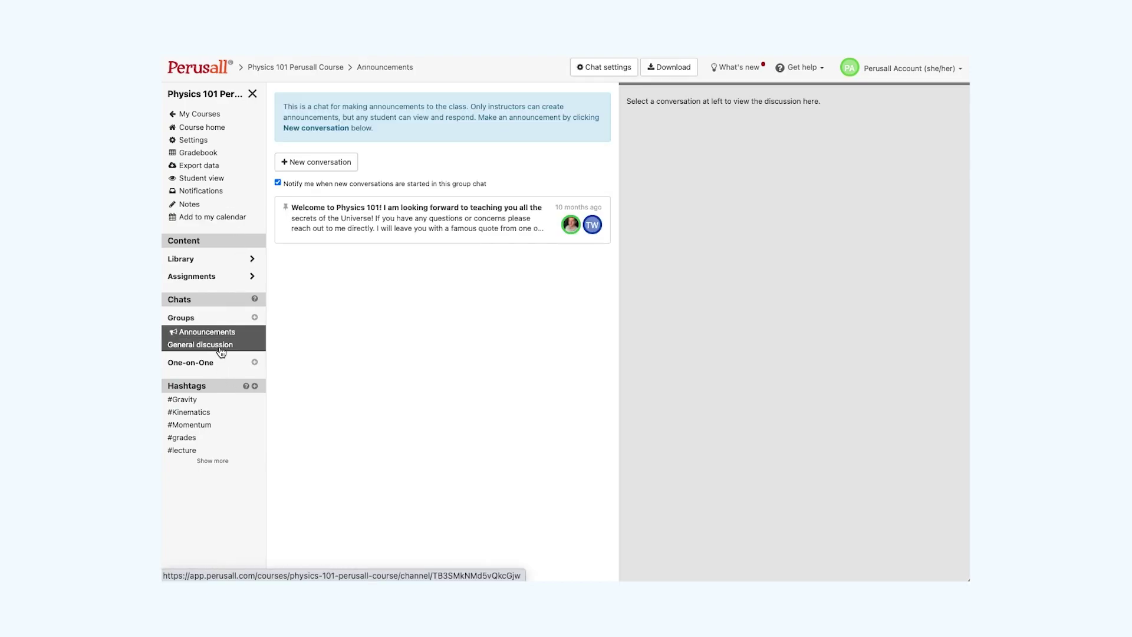
{"action": "left_click", "coordinate": [221, 348]}
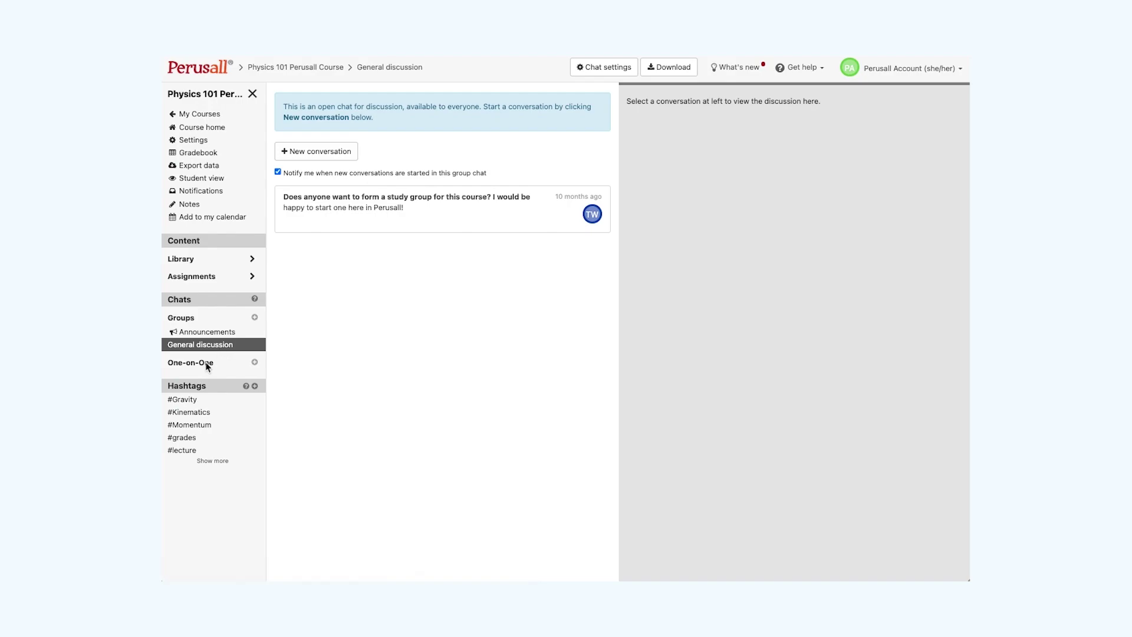
{"action": "left_click", "coordinate": [217, 447]}
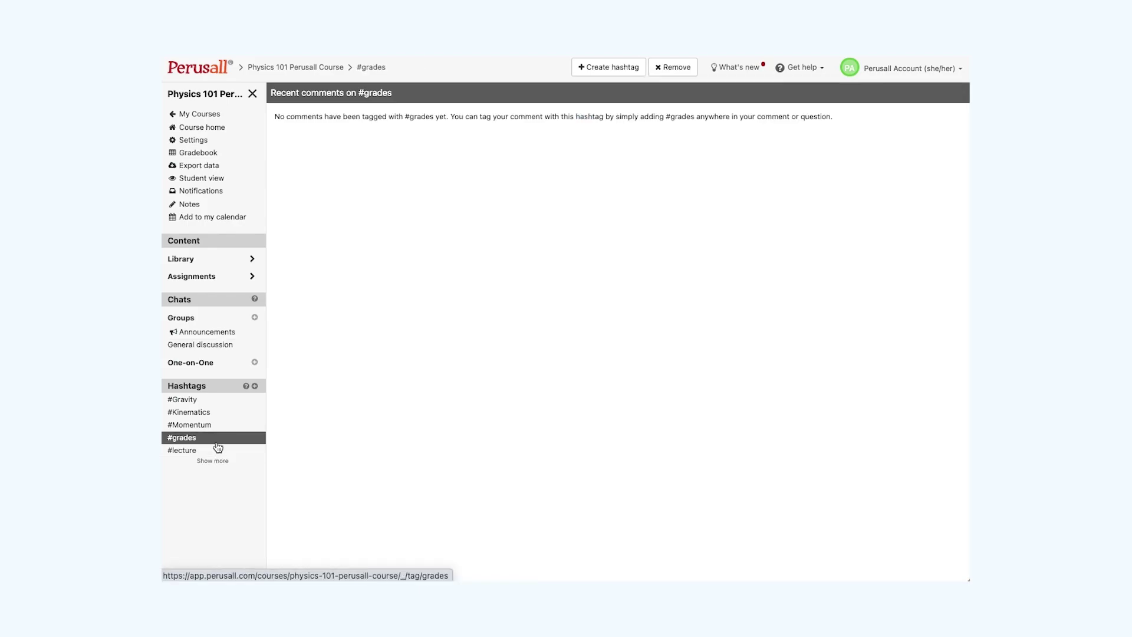
{"action": "left_click", "coordinate": [219, 428]}
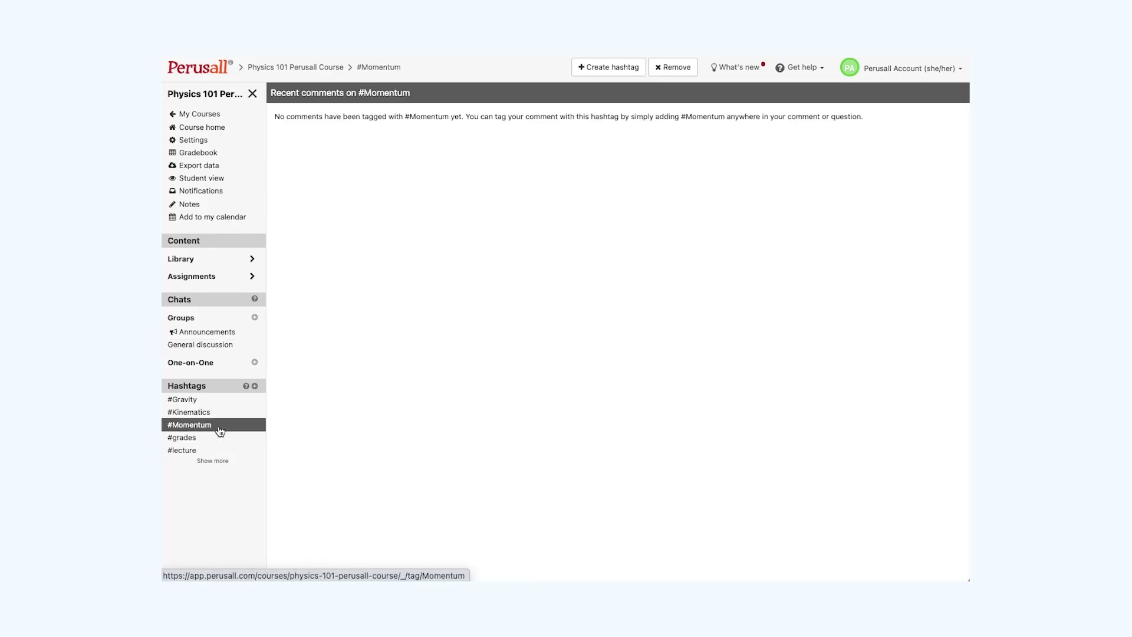